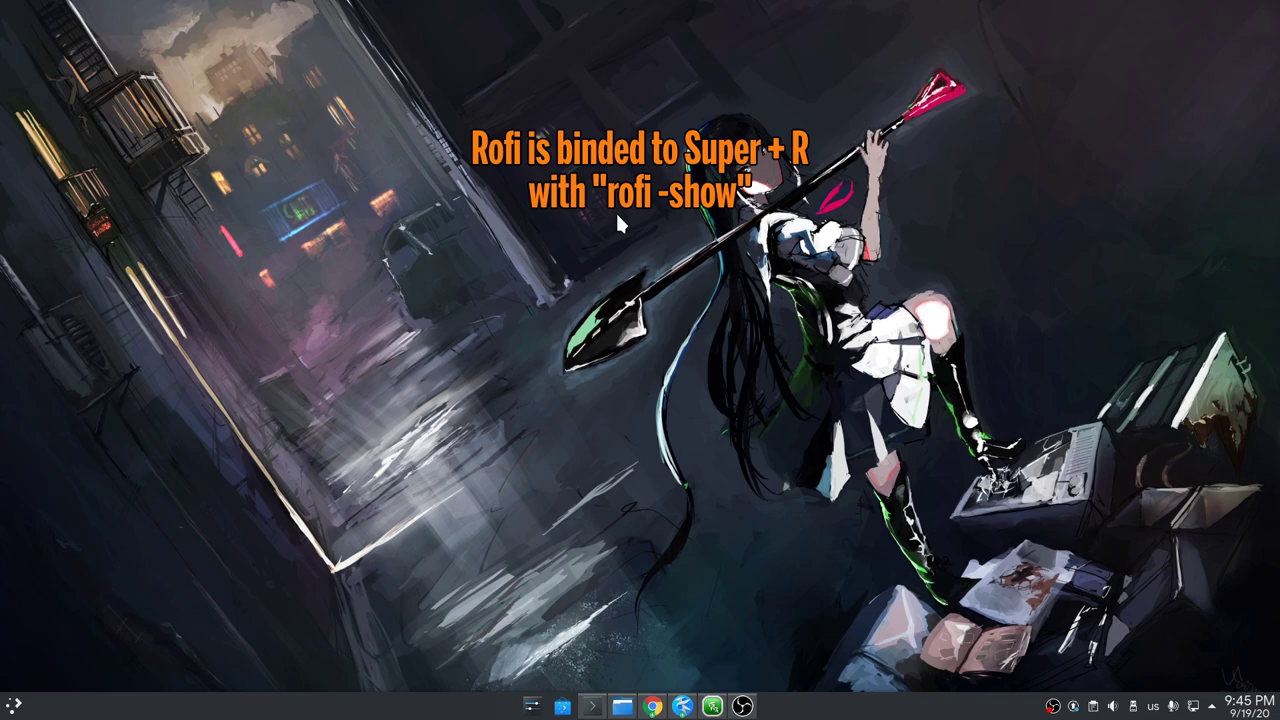
- Bring the Olive video editor window to the front from Rofi's window list (Super+R)
{"action": "key", "text": "super+r"}
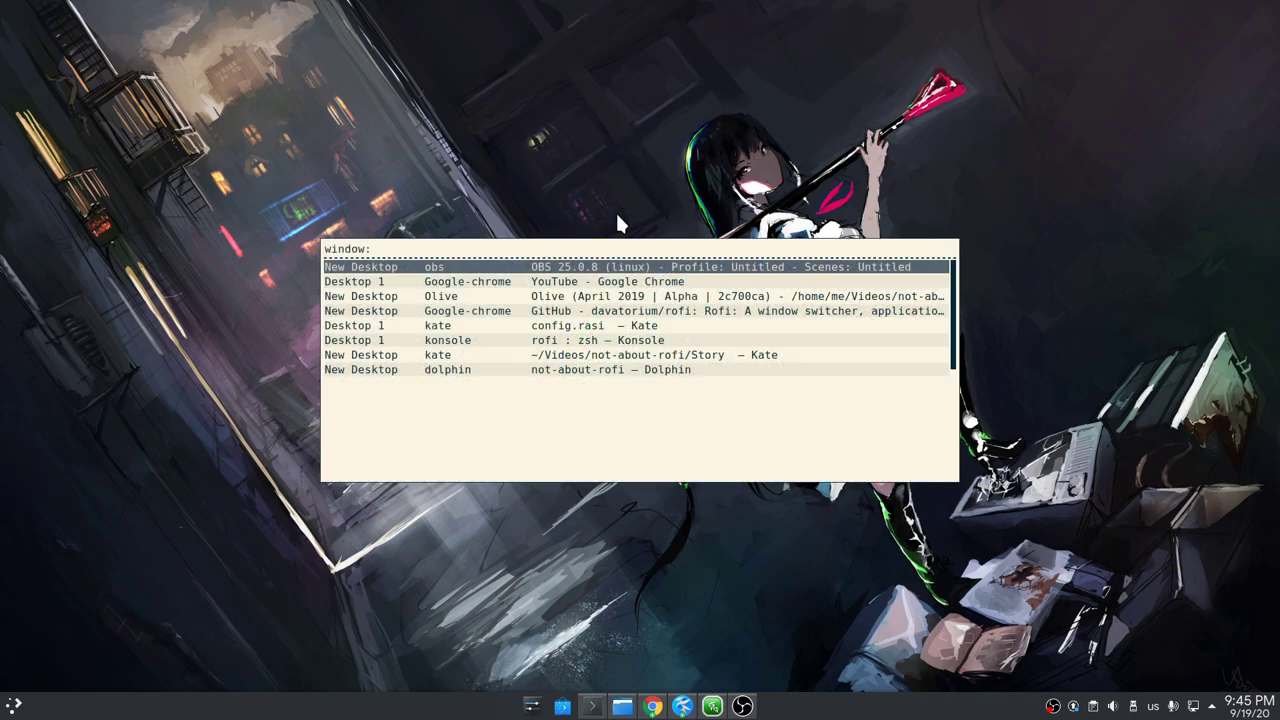
{"action": "key", "text": "Down"}
{"action": "key", "text": "Down"}
{"action": "key", "text": "Down"}
{"action": "key", "text": "Down"}
{"action": "key", "text": "Down"}
{"action": "key", "text": "Up"}
{"action": "key", "text": "Up"}
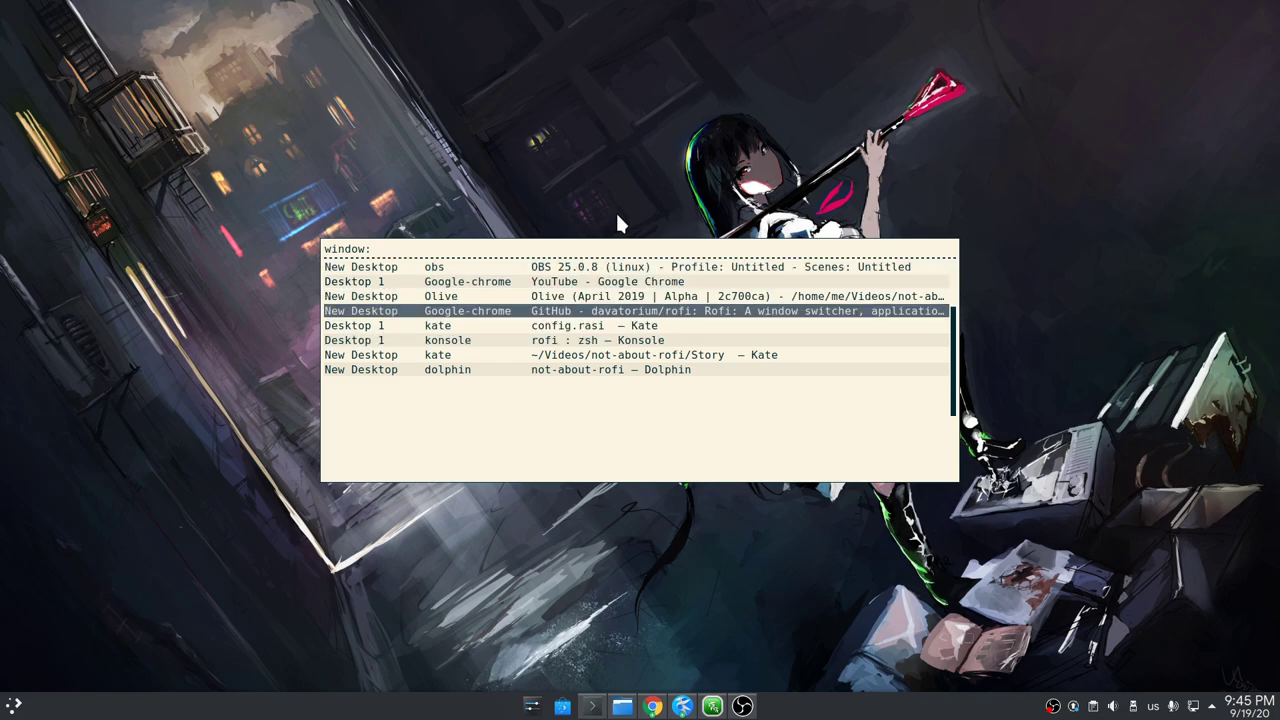
{"action": "key", "text": "Up"}
{"action": "key", "text": "Return"}
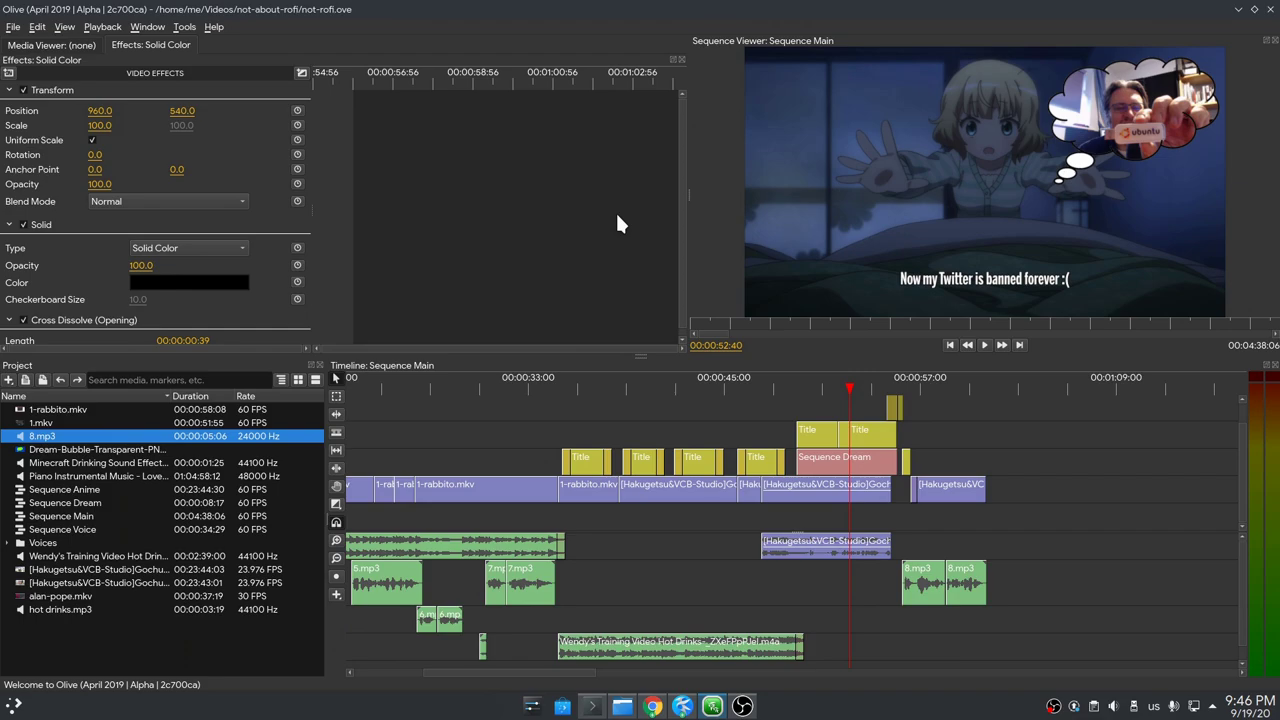
- Cycle Rofi from window to run mode, browse to 7za, then to ssh mode, and close it
{"action": "key", "text": "super+w"}
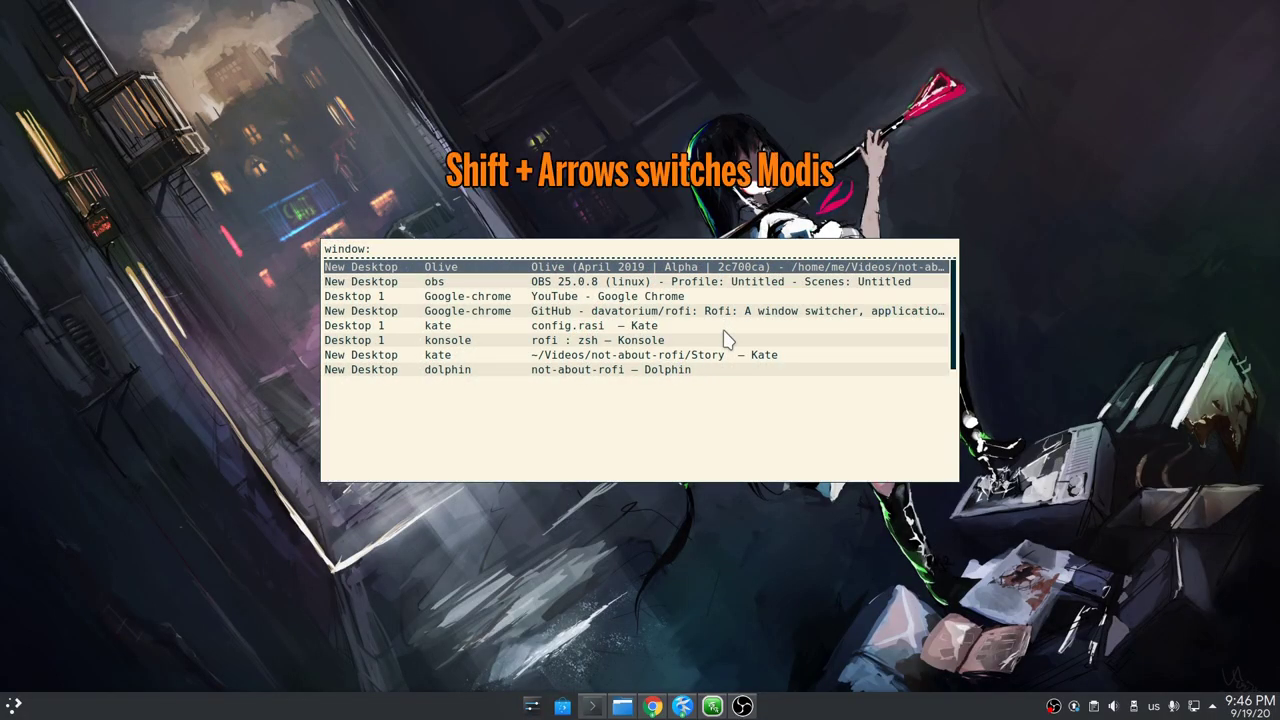
{"action": "key", "text": "shift+Right"}
{"action": "key", "text": "Down"}
{"action": "key", "text": "Down"}
{"action": "key", "text": "Down"}
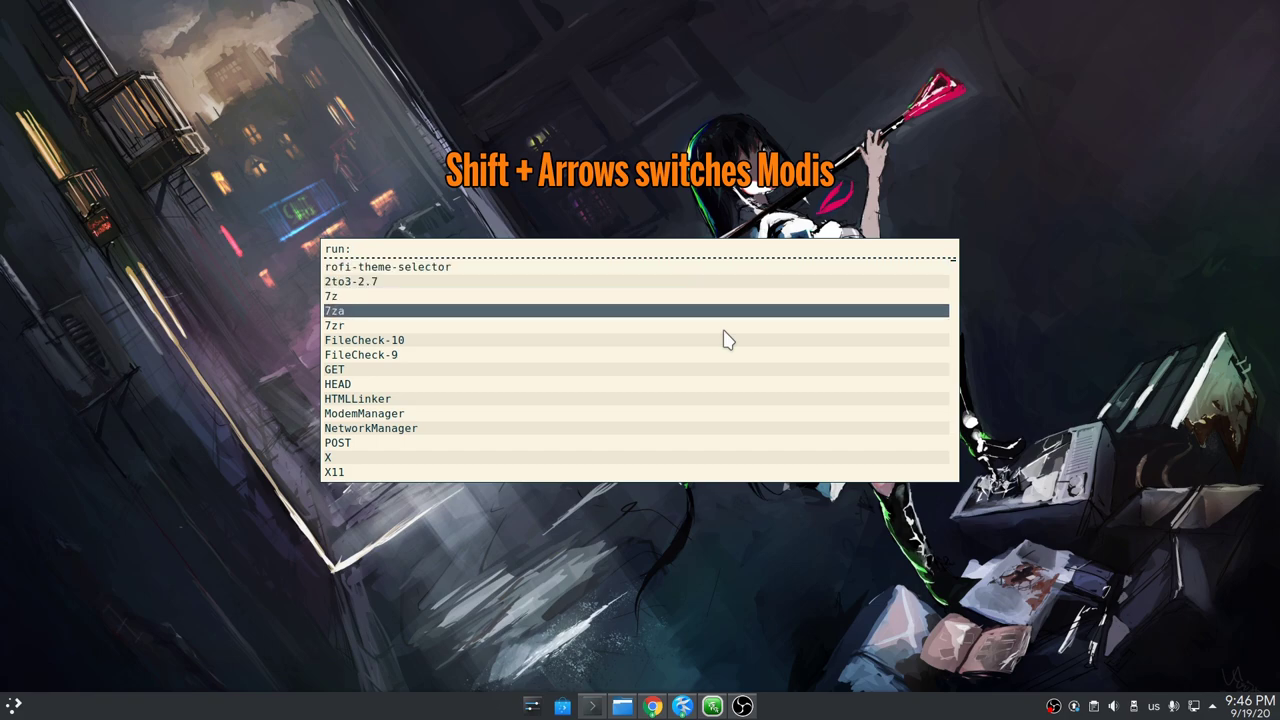
{"action": "key", "text": "Down"}
{"action": "key", "text": "Down"}
{"action": "key", "text": "Down"}
{"action": "key", "text": "Up"}
{"action": "key", "text": "Up"}
{"action": "key", "text": "Up"}
{"action": "key", "text": "shift+Right"}
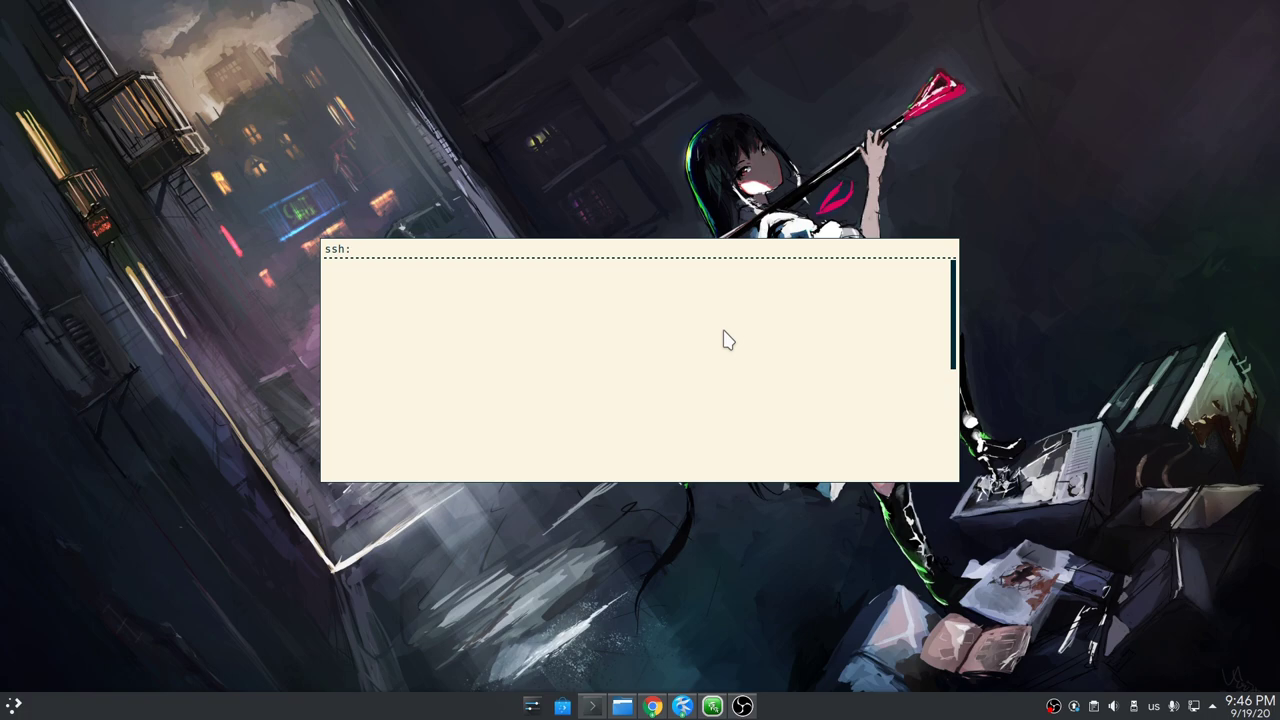
{"action": "key", "text": "Escape"}
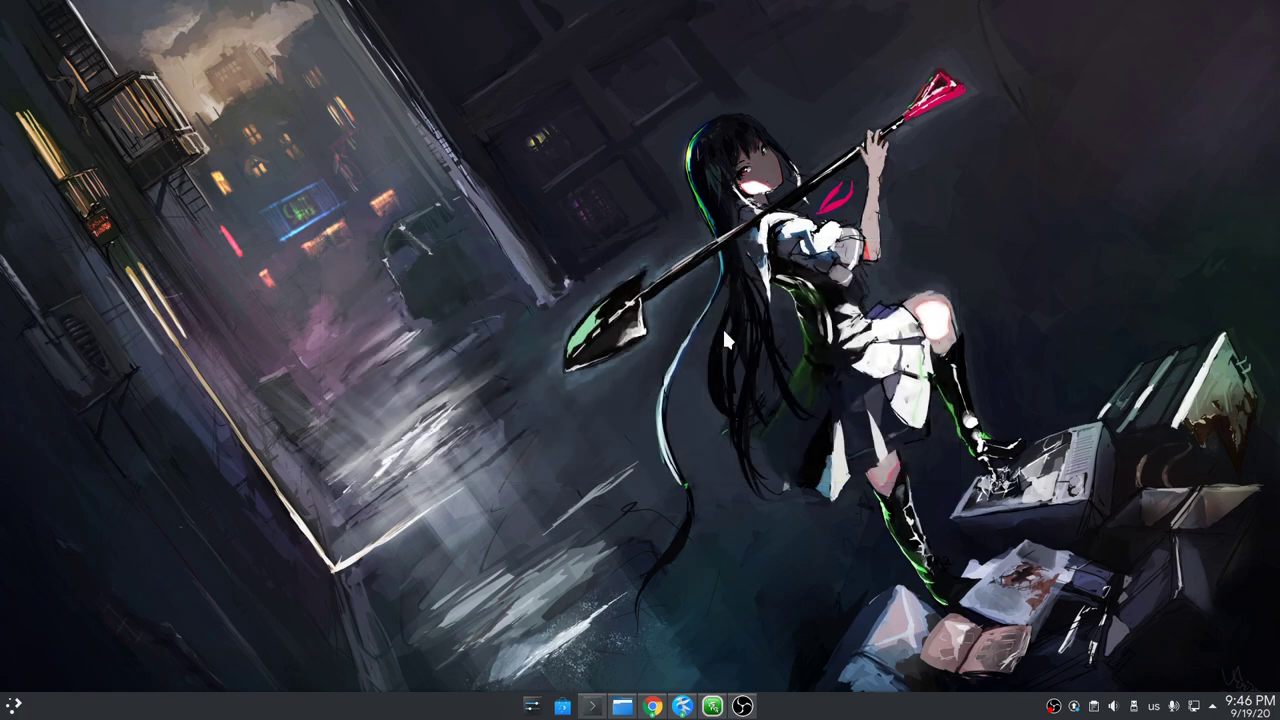
- In Konsole, pipe ls into rofi -dmenu and arrow through the listed home-folder files
{"action": "left_click", "coordinate": [592, 706]}
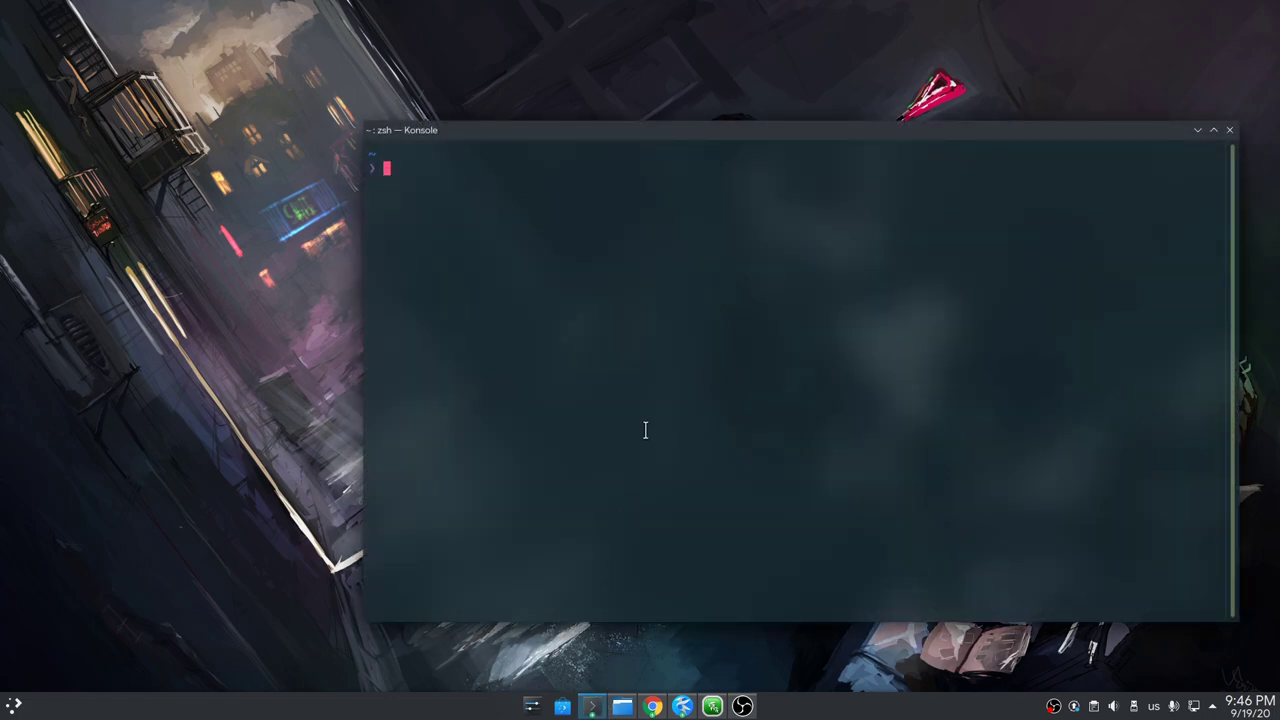
{"action": "type", "text": "ls"}
{"action": "type", "text": "men"}
{"action": "key", "text": "Return"}
{"action": "key", "text": "Down"}
{"action": "key", "text": "Down"}
{"action": "key", "text": "Down"}
{"action": "key", "text": "Down"}
{"action": "key", "text": "Down"}
{"action": "key", "text": "Down"}
{"action": "key", "text": "Down"}
{"action": "key", "text": "Down"}
{"action": "key", "text": "Down"}
{"action": "key", "text": "Down"}
{"action": "key", "text": "Down"}
{"action": "key", "text": "Up"}
{"action": "key", "text": "Up"}
{"action": "key", "text": "Up"}
{"action": "key", "text": "Up"}
{"action": "key", "text": "Up"}
{"action": "key", "text": "Up"}
{"action": "key", "text": "Up"}
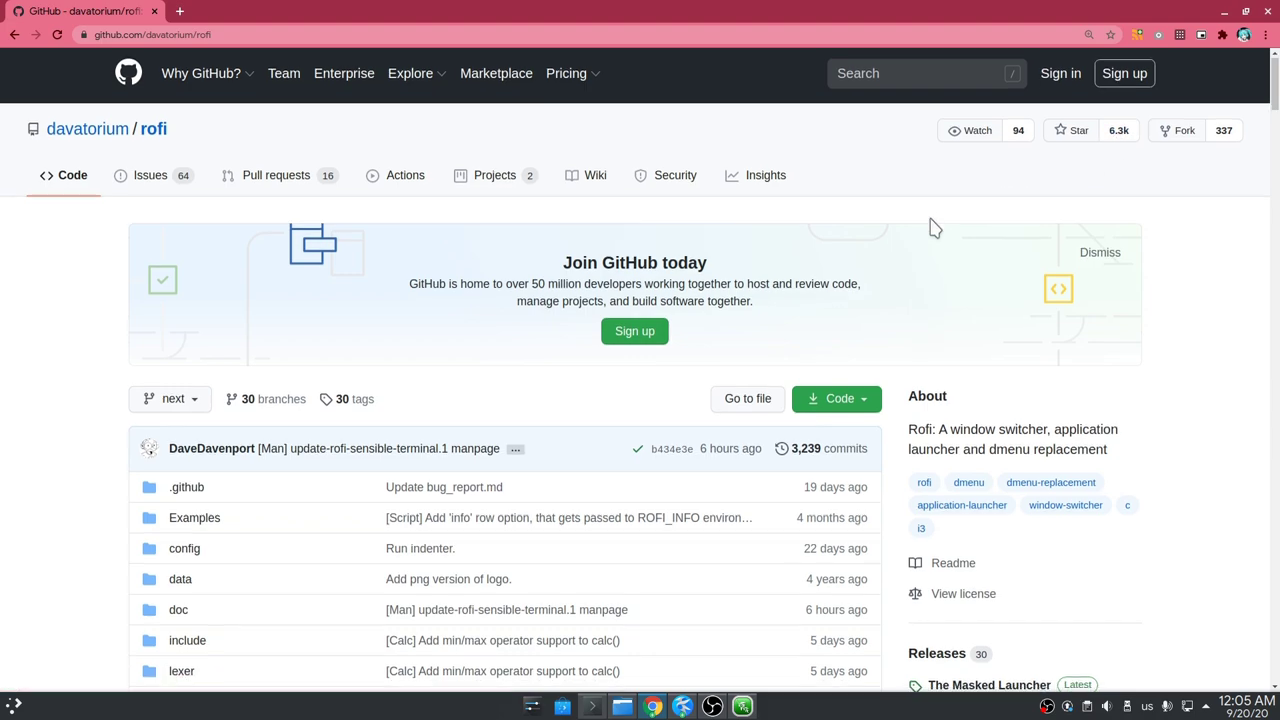
- Scroll through the davatorium/rofi GitHub README all the way to its end
{"action": "scroll", "coordinate": [930, 220], "scroll_direction": "down", "scroll_amount": 5}
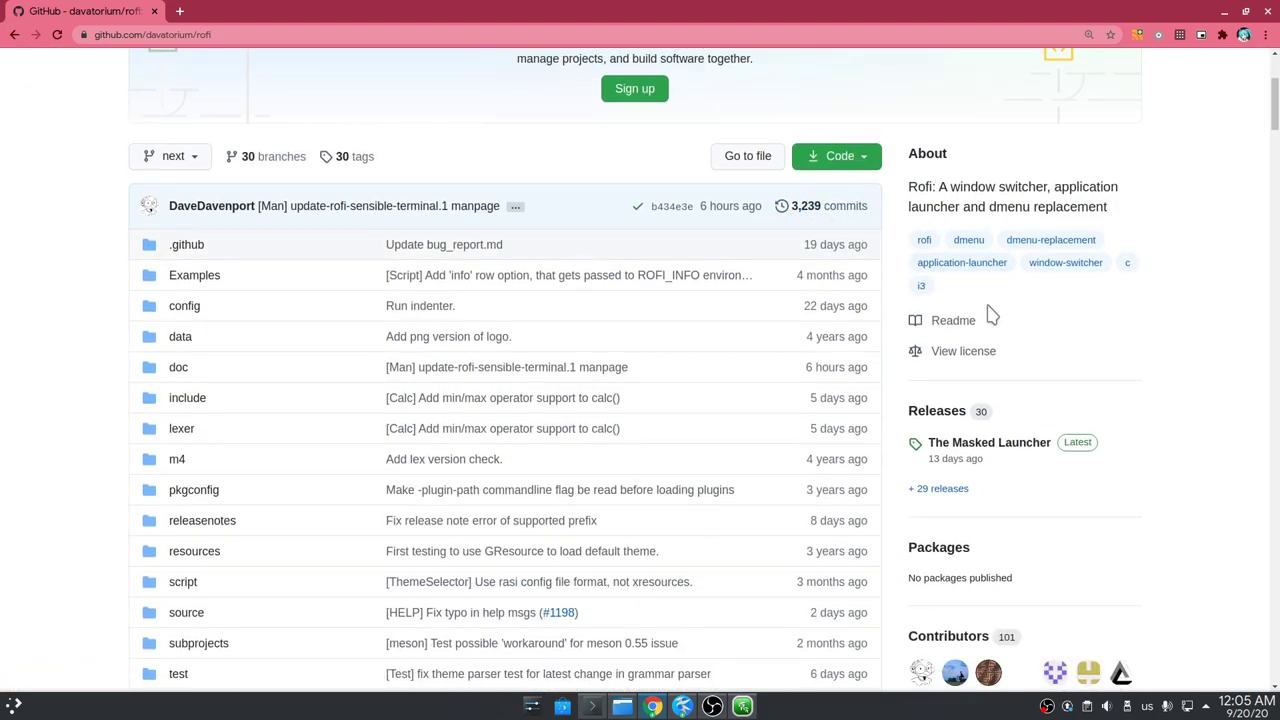
{"action": "scroll", "coordinate": [1000, 340], "scroll_direction": "down", "scroll_amount": 2}
{"action": "scroll", "coordinate": [1012, 340], "scroll_direction": "down", "scroll_amount": 3}
{"action": "scroll", "coordinate": [1012, 340], "scroll_direction": "down", "scroll_amount": 4}
{"action": "scroll", "coordinate": [1012, 340], "scroll_direction": "down", "scroll_amount": 3}
{"action": "scroll", "coordinate": [1010, 340], "scroll_direction": "down", "scroll_amount": 3}
{"action": "scroll", "coordinate": [1006, 338], "scroll_direction": "down", "scroll_amount": 5}
{"action": "scroll", "coordinate": [1006, 338], "scroll_direction": "down", "scroll_amount": 4}
{"action": "scroll", "coordinate": [990, 365], "scroll_direction": "down", "scroll_amount": 5}
{"action": "scroll", "coordinate": [1100, 420], "scroll_direction": "down", "scroll_amount": 8}
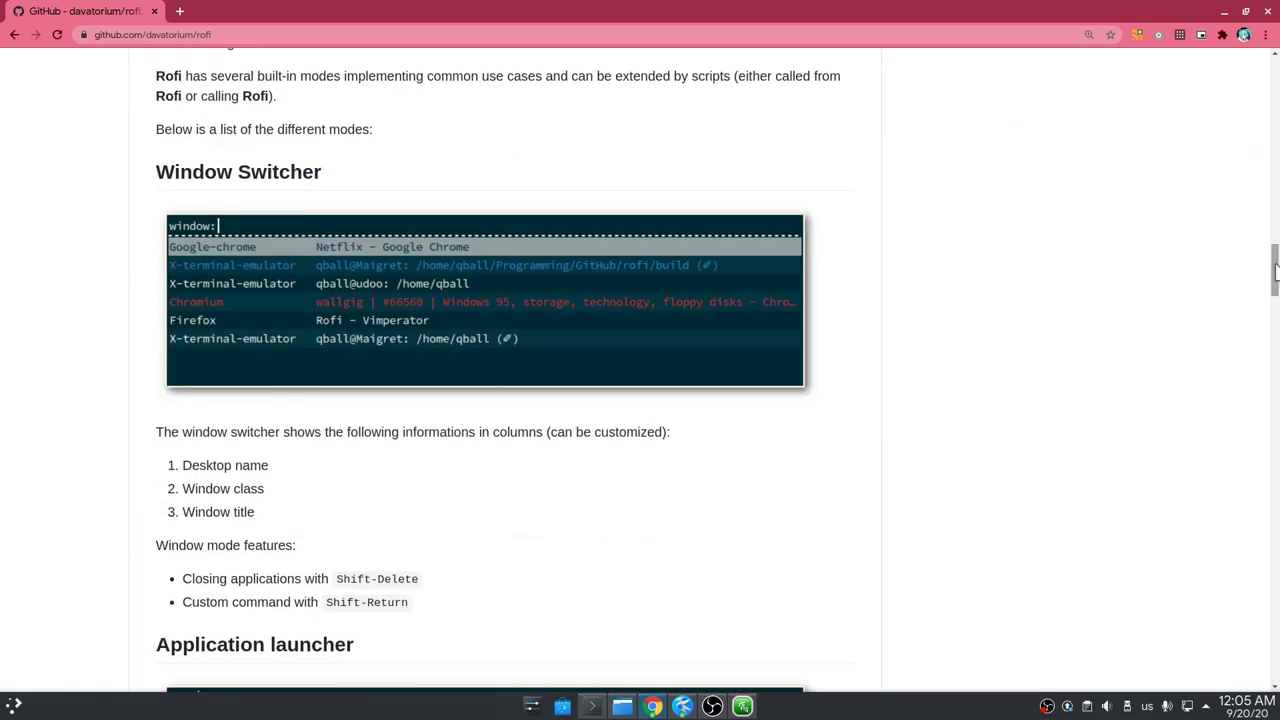
{"action": "left_click_drag", "start_coordinate": [1272, 270], "coordinate": [1270, 318]}
{"action": "scroll", "coordinate": [1270, 400], "scroll_direction": "down", "scroll_amount": 4}
{"action": "scroll", "coordinate": [1270, 400], "scroll_direction": "down", "scroll_amount": 4}
{"action": "scroll", "coordinate": [1266, 391], "scroll_direction": "down", "scroll_amount": 2}
{"action": "scroll", "coordinate": [1260, 405], "scroll_direction": "down", "scroll_amount": 1}
{"action": "scroll", "coordinate": [1257, 410], "scroll_direction": "down", "scroll_amount": 3}
{"action": "scroll", "coordinate": [1254, 434], "scroll_direction": "down", "scroll_amount": 2}
{"action": "scroll", "coordinate": [660, 279], "scroll_direction": "down", "scroll_amount": 3}
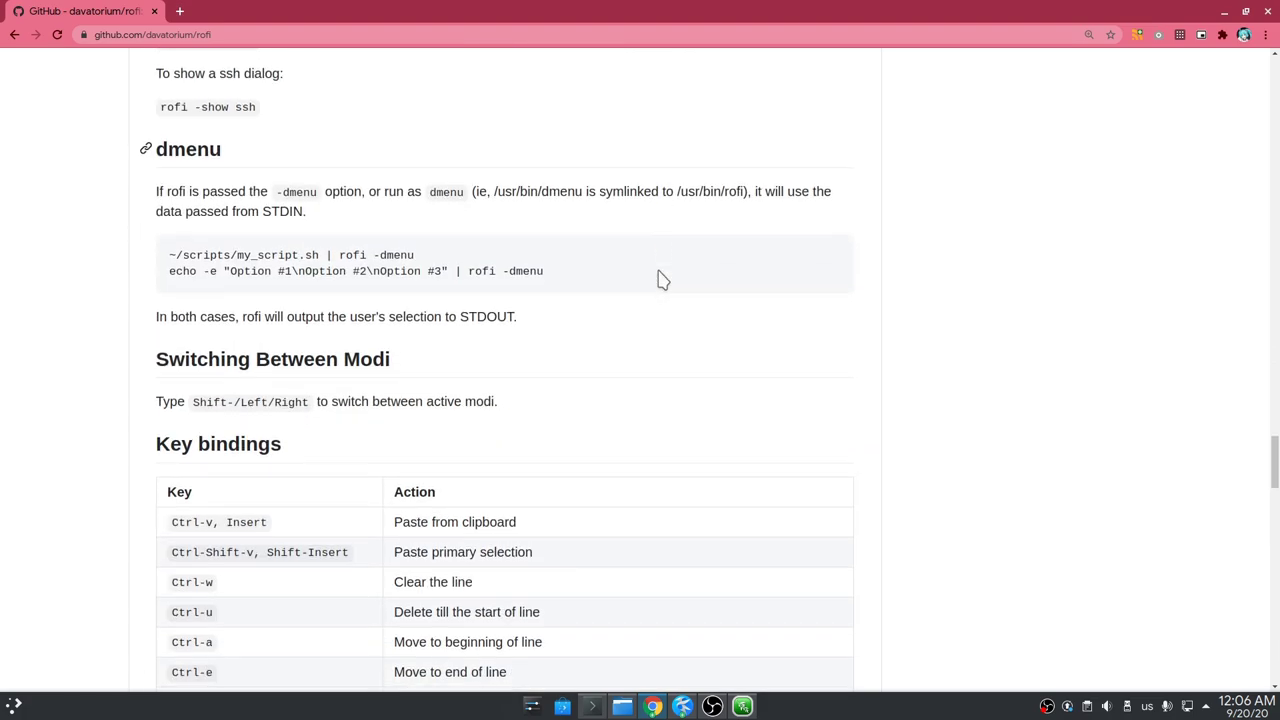
{"action": "scroll", "coordinate": [660, 279], "scroll_direction": "down", "scroll_amount": 1}
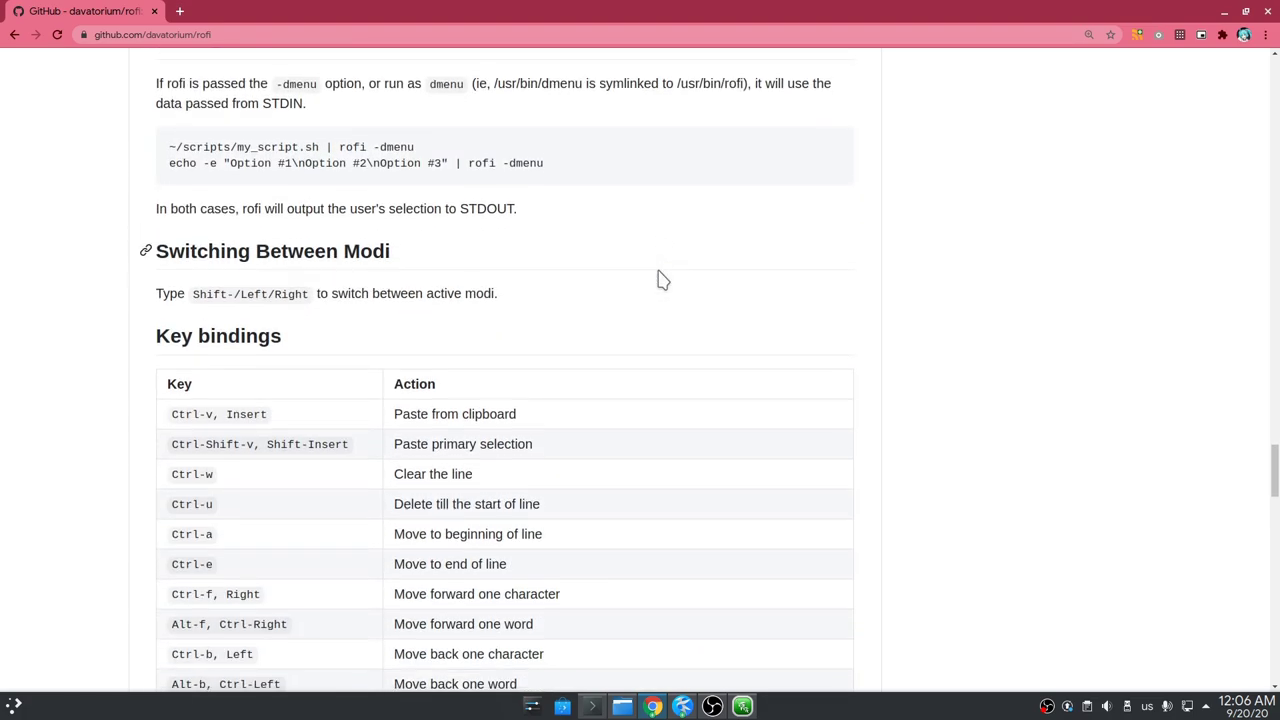
{"action": "scroll", "coordinate": [660, 279], "scroll_direction": "down", "scroll_amount": 2}
{"action": "scroll", "coordinate": [620, 408], "scroll_direction": "down", "scroll_amount": 1}
{"action": "scroll", "coordinate": [620, 408], "scroll_direction": "down", "scroll_amount": 3}
{"action": "scroll", "coordinate": [620, 408], "scroll_direction": "down", "scroll_amount": 3}
{"action": "scroll", "coordinate": [620, 408], "scroll_direction": "down", "scroll_amount": 2}
{"action": "scroll", "coordinate": [620, 408], "scroll_direction": "down", "scroll_amount": 2}
{"action": "scroll", "coordinate": [640, 408], "scroll_direction": "down", "scroll_amount": 1}
{"action": "scroll", "coordinate": [620, 403], "scroll_direction": "down", "scroll_amount": 2}
{"action": "scroll", "coordinate": [551, 426], "scroll_direction": "down", "scroll_amount": 1}
{"action": "scroll", "coordinate": [551, 428], "scroll_direction": "down", "scroll_amount": 2}
{"action": "scroll", "coordinate": [551, 428], "scroll_direction": "down", "scroll_amount": 1}
{"action": "scroll", "coordinate": [553, 428], "scroll_direction": "down", "scroll_amount": 1}
{"action": "scroll", "coordinate": [551, 426], "scroll_direction": "down", "scroll_amount": 2}
{"action": "scroll", "coordinate": [540, 418], "scroll_direction": "down", "scroll_amount": 1}
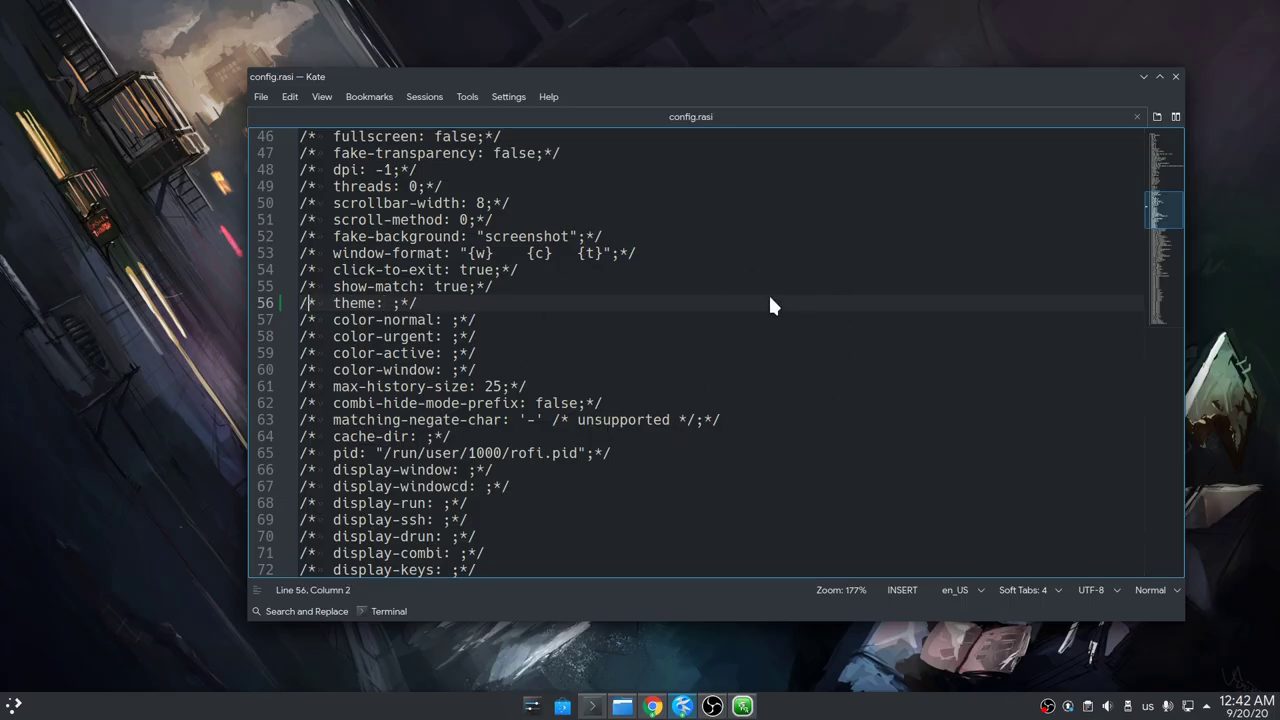
- Delete the comment marker around the theme setting on line 56 of config.rasi
{"action": "key", "text": "Delete"}
- Save config.rasi, open the fancy-themed Rofi and filter its run list with 'sa'
{"action": "key", "text": "ctrl+s"}
{"action": "key", "text": "alt+Tab"}
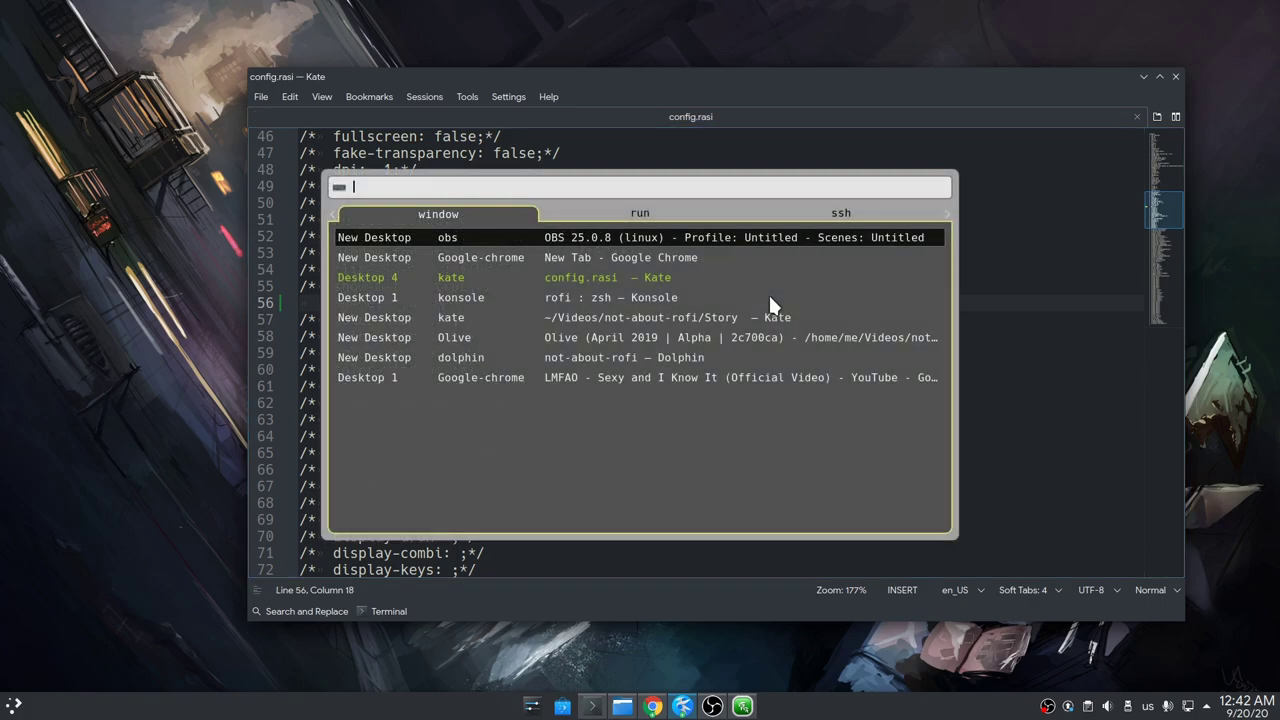
{"action": "left_click", "coordinate": [647, 217]}
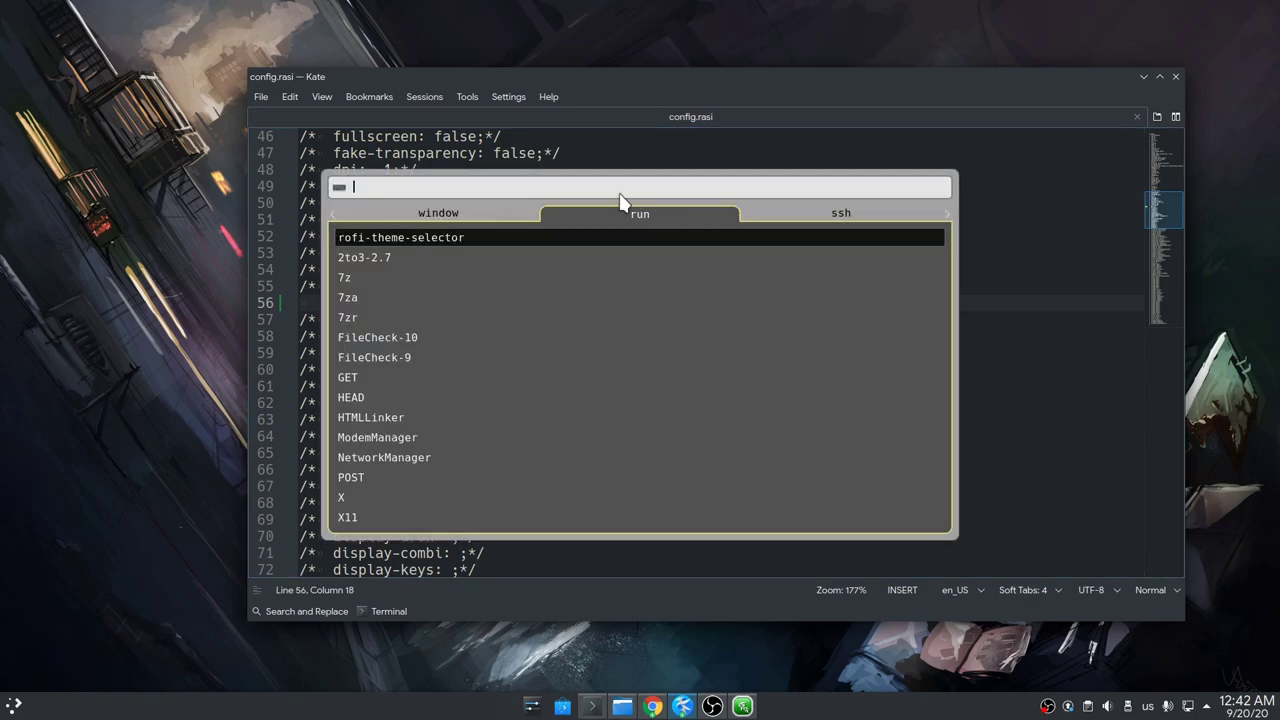
{"action": "type", "text": "sa"}
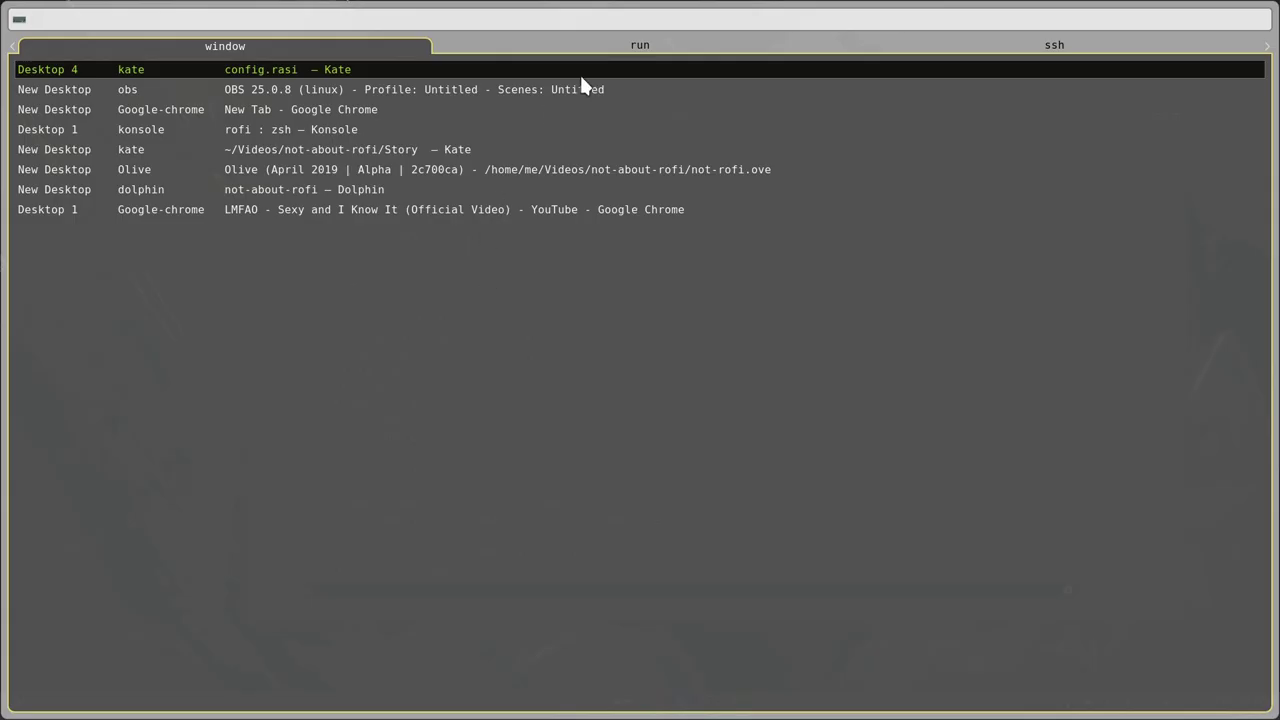
- In fullscreen Rofi, switch through the run, window and ssh tabs
{"action": "left_click", "coordinate": [633, 47]}
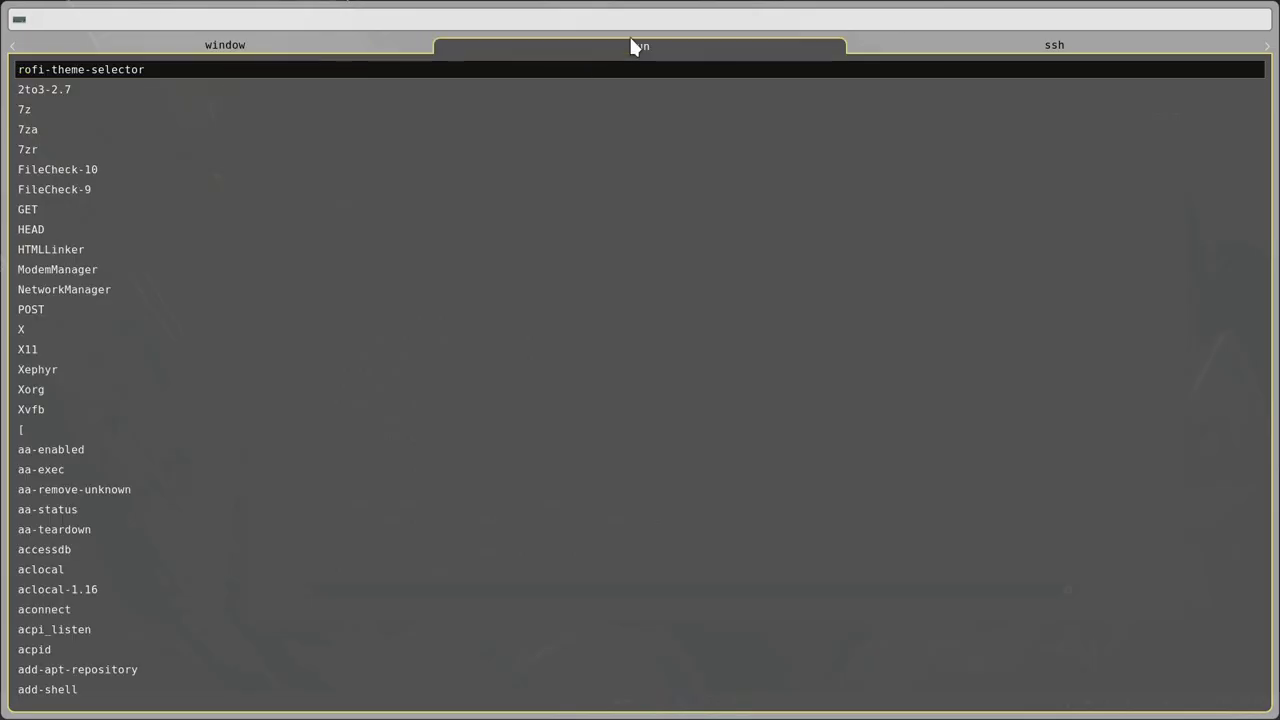
{"action": "left_click", "coordinate": [340, 45]}
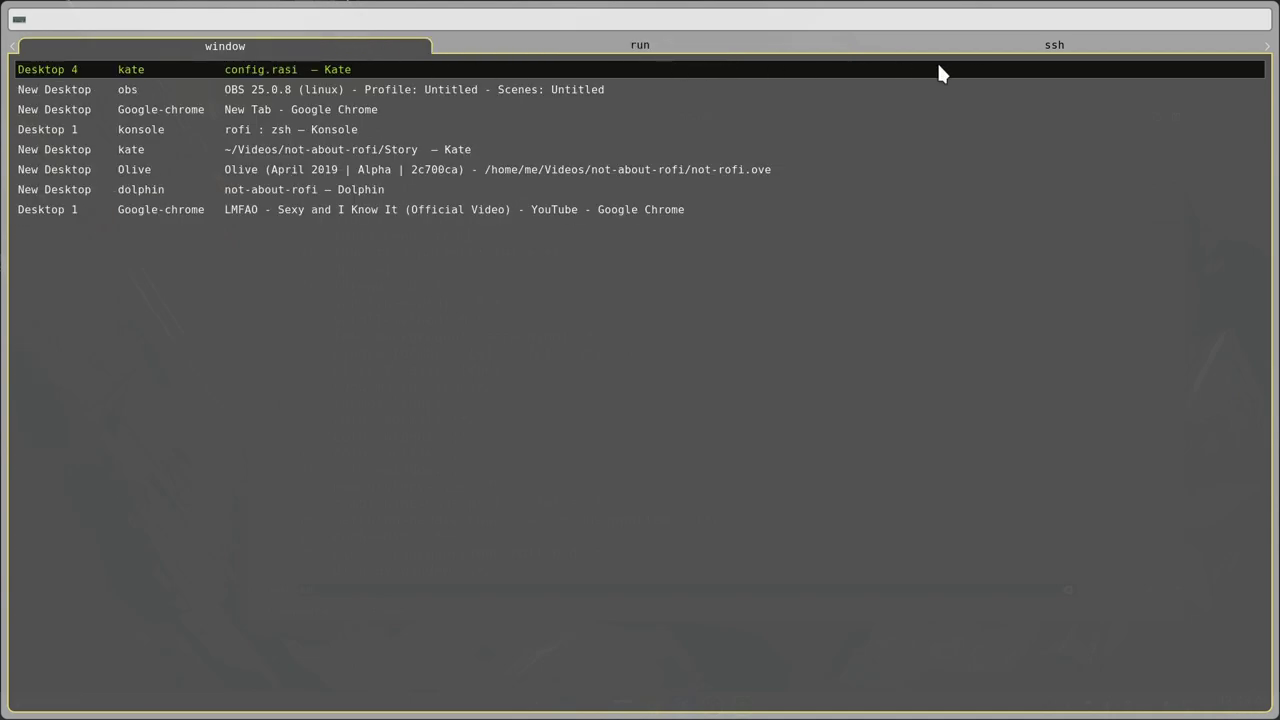
{"action": "left_click", "coordinate": [985, 50]}
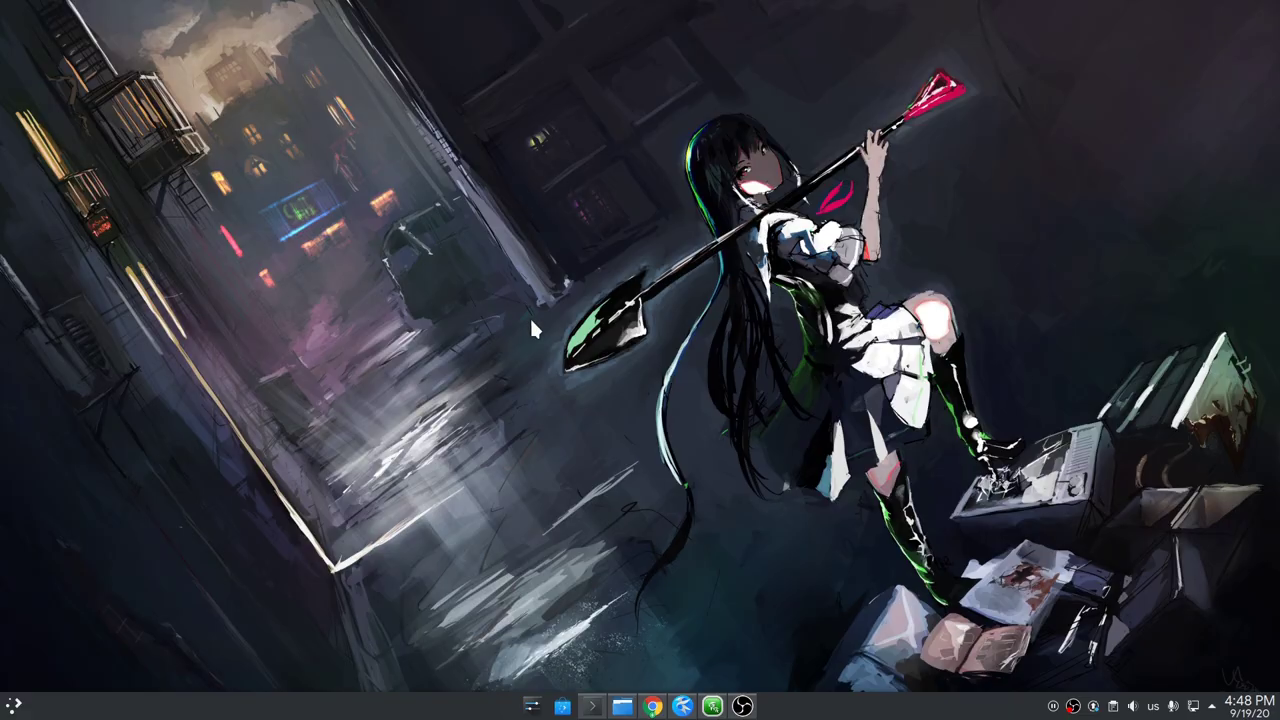
- Run OBS Studio from KRunner, then set KRunner to a free-floating window and apply
{"action": "key", "text": "alt+space"}
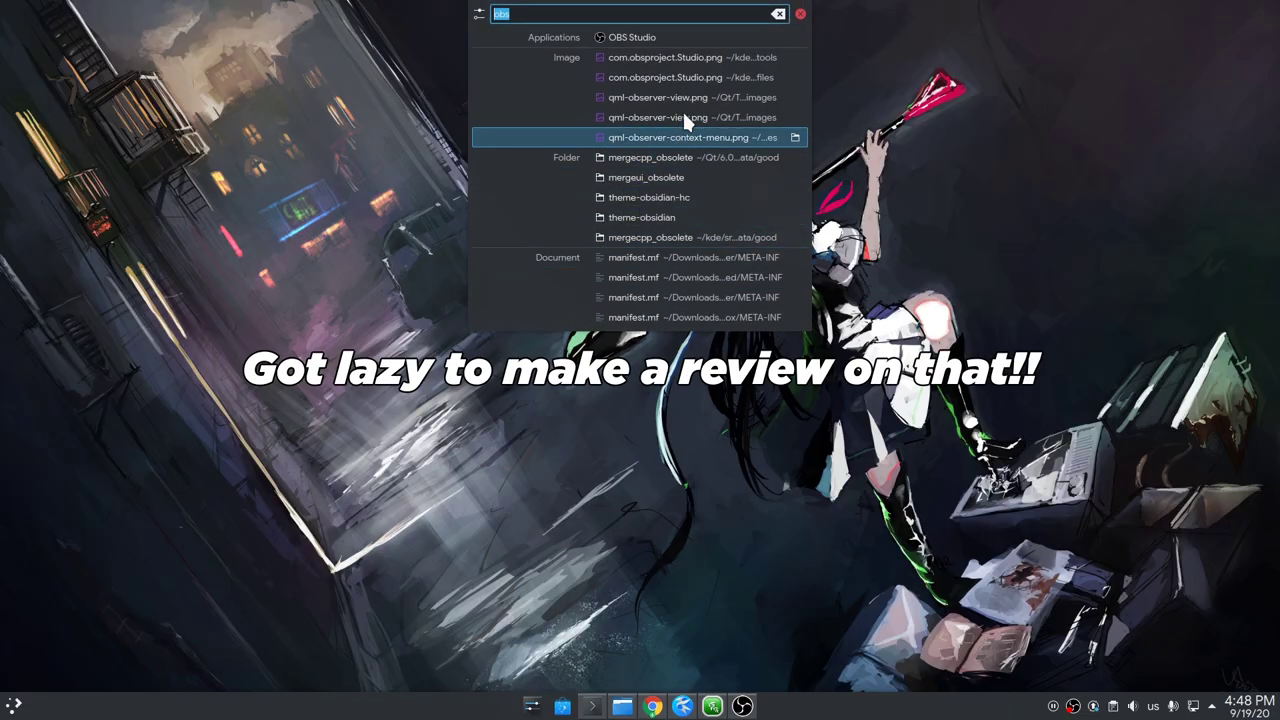
{"action": "key", "text": "Return"}
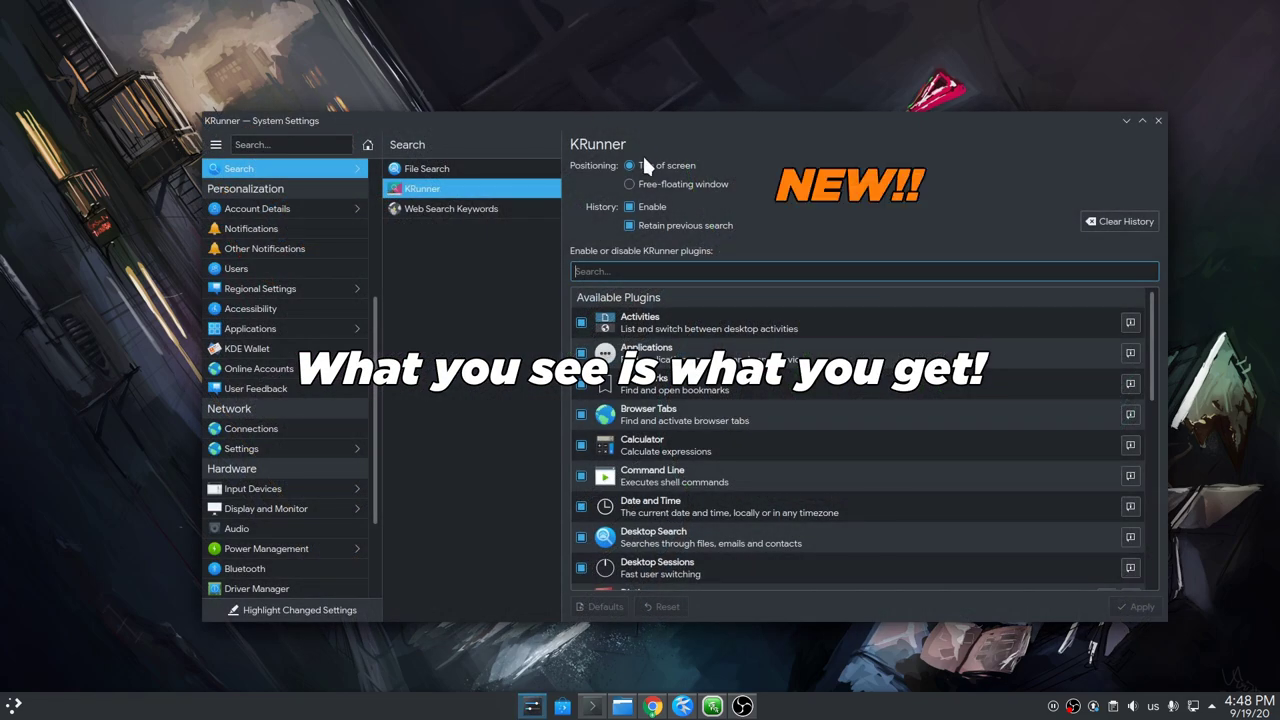
{"action": "left_click", "coordinate": [666, 184]}
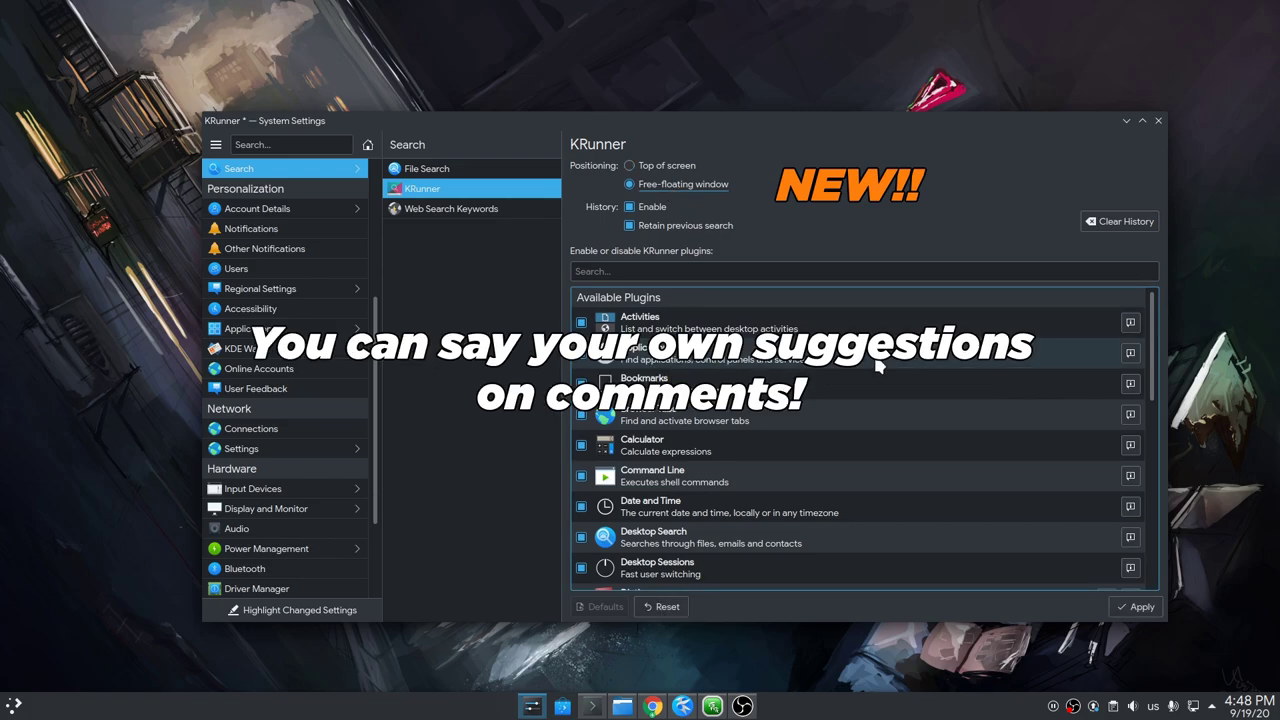
{"action": "left_click", "coordinate": [1133, 603]}
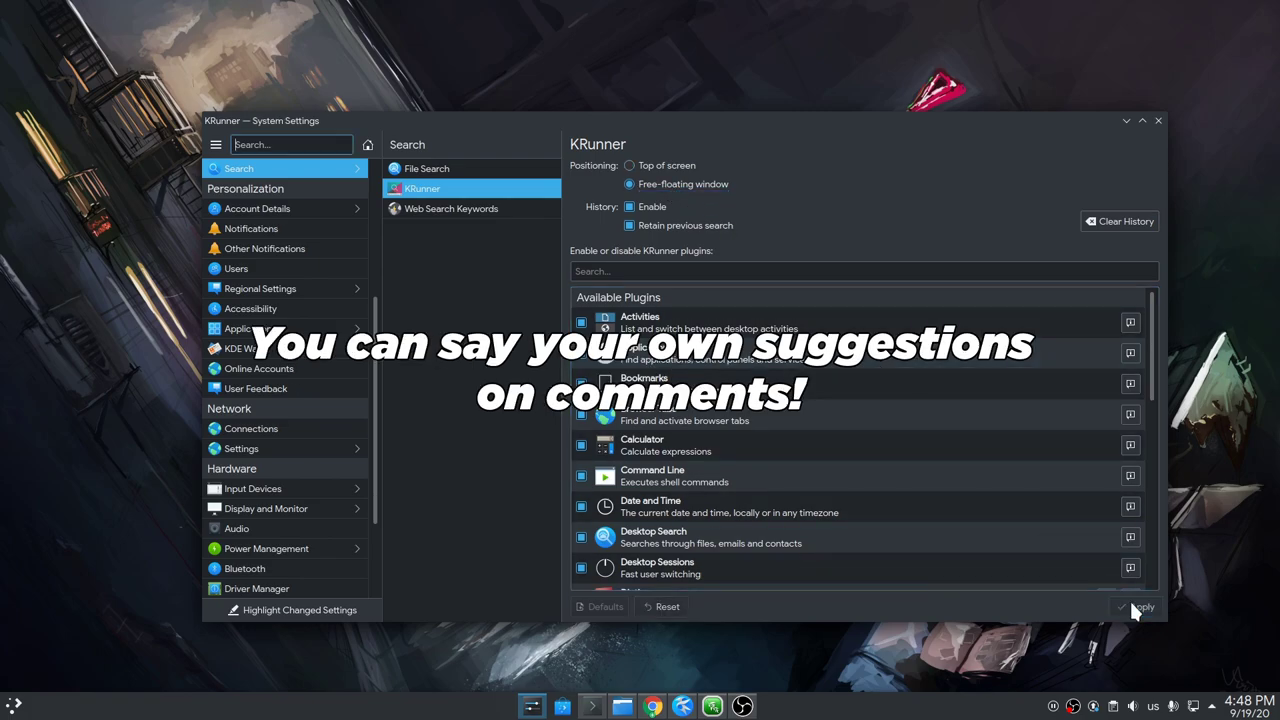
- Minimize settings, reopen KRunner and drag the floating search popup across the desktop
{"action": "left_click", "coordinate": [1126, 121]}
{"action": "key", "text": "alt+space"}
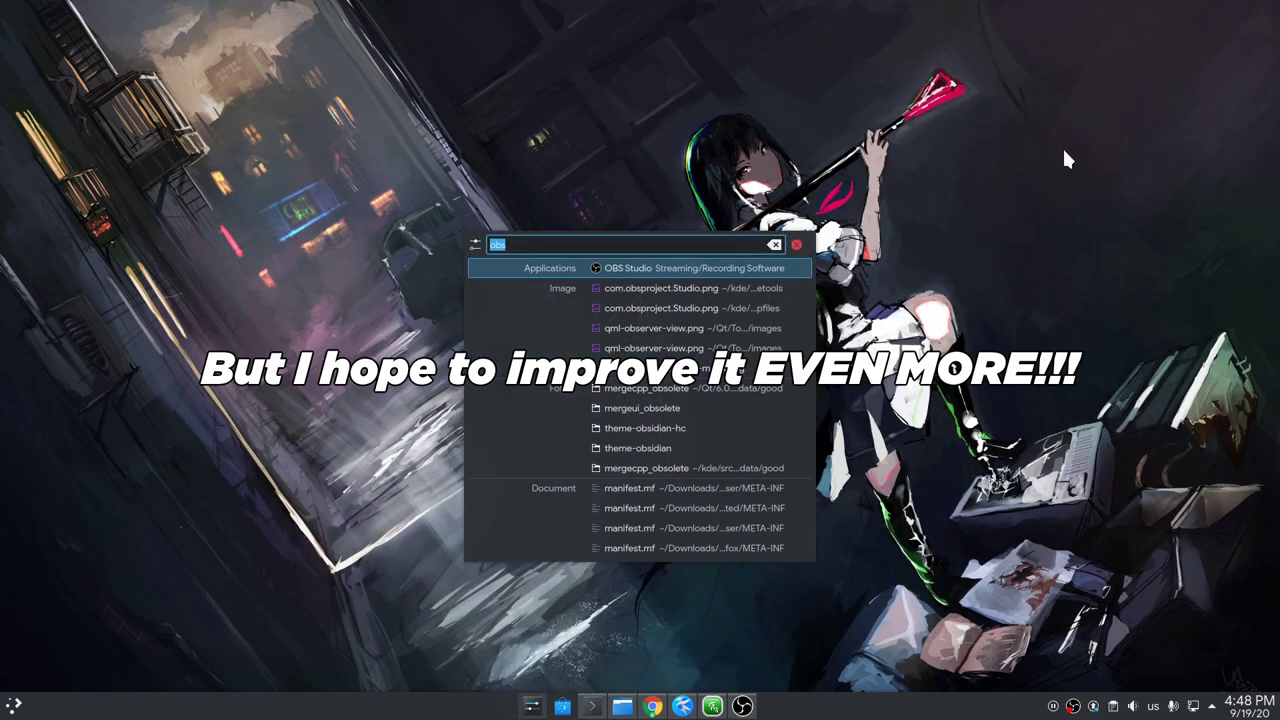
{"action": "left_click_drag", "start_coordinate": [523, 330], "coordinate": [587, 303]}
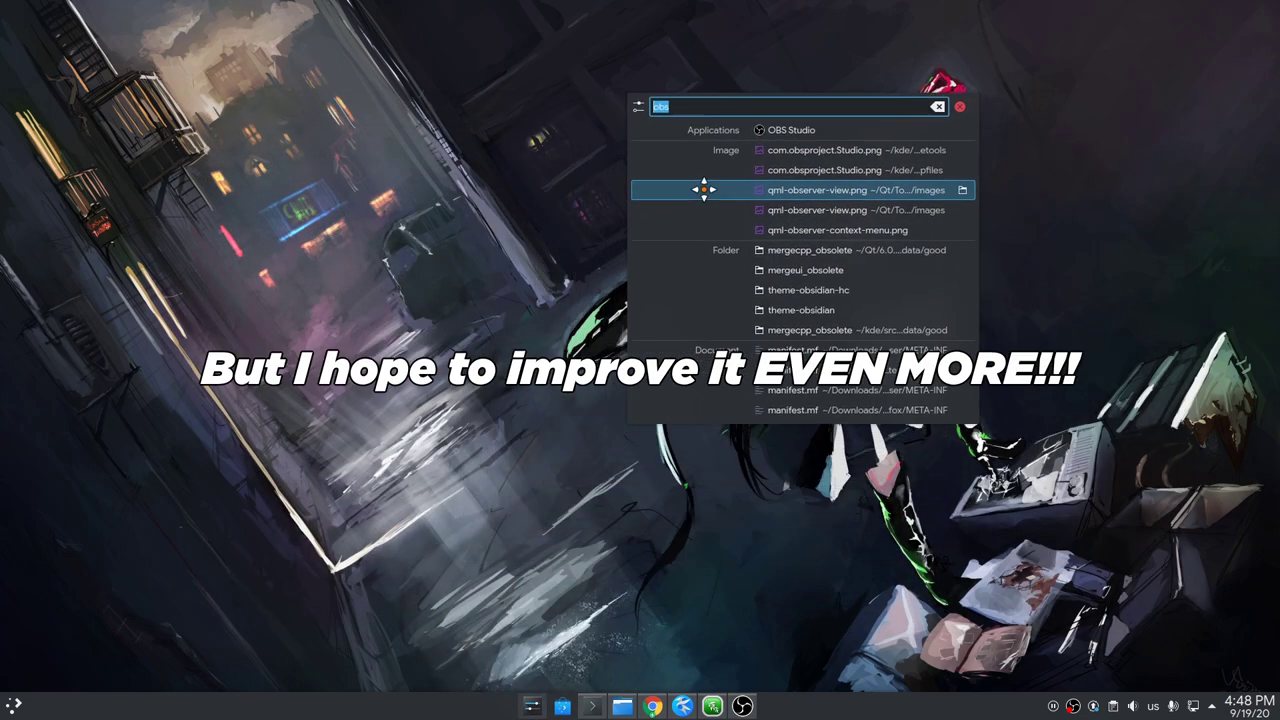